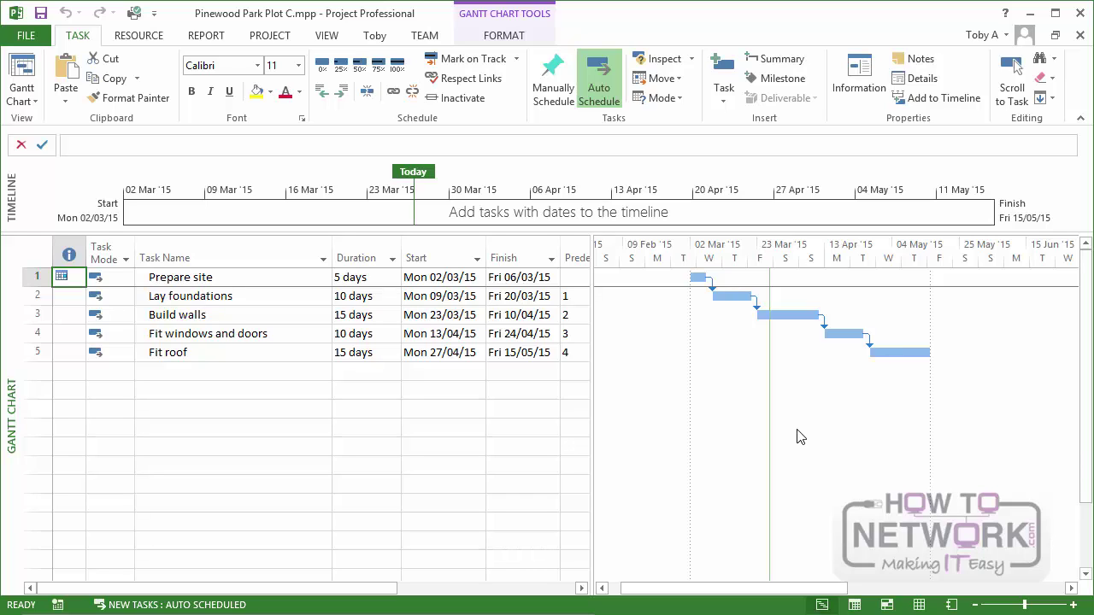
# Insert a new task named Test above the Prepare site task.
pyautogui.click(723, 68)
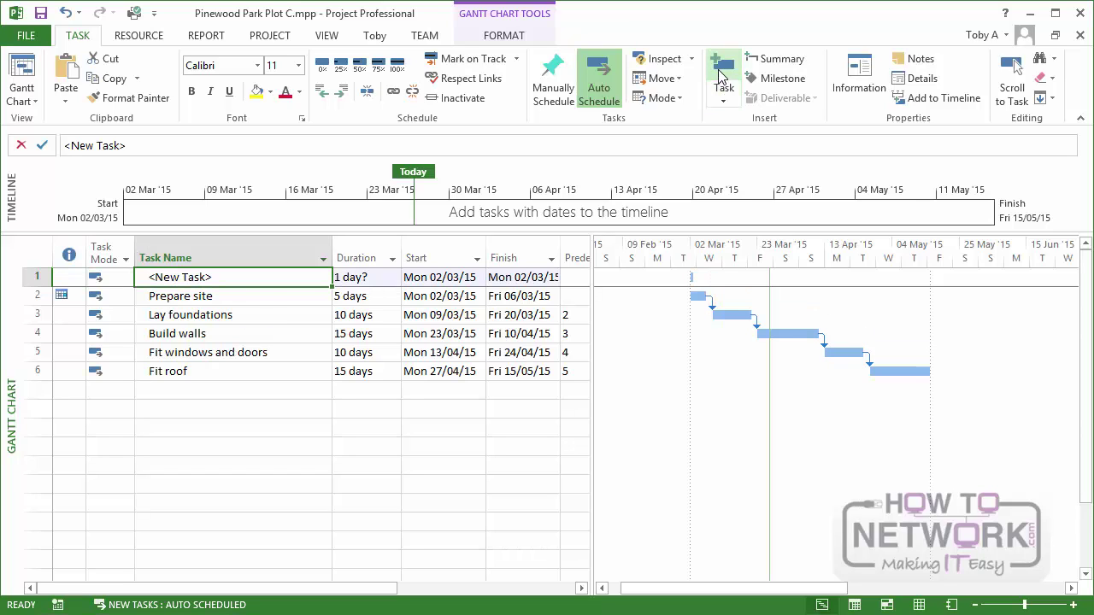
pyautogui.write('Test')
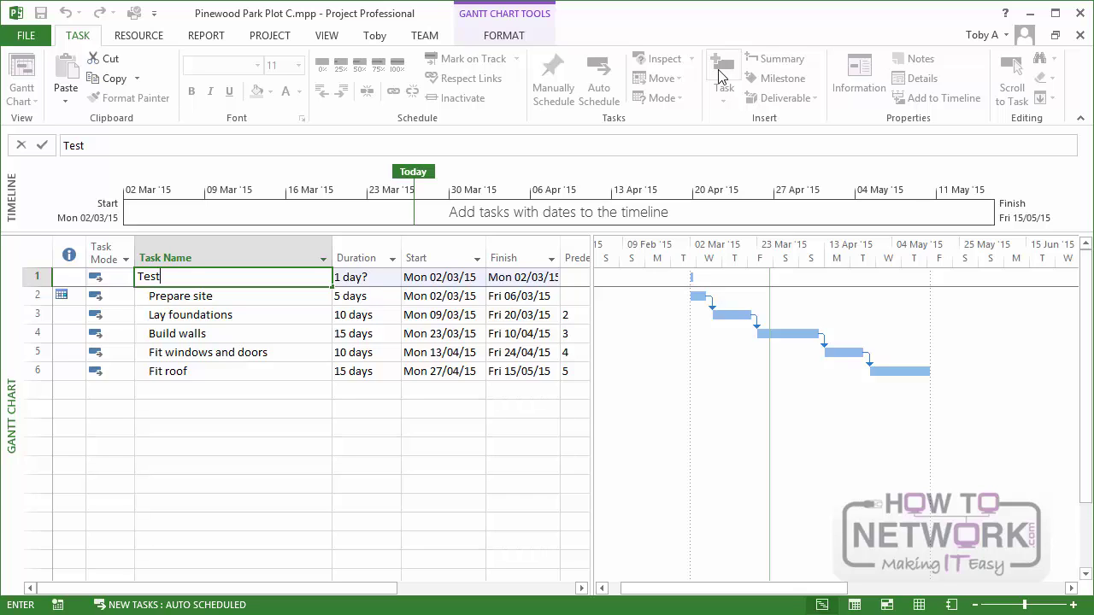
pyautogui.press('Return')
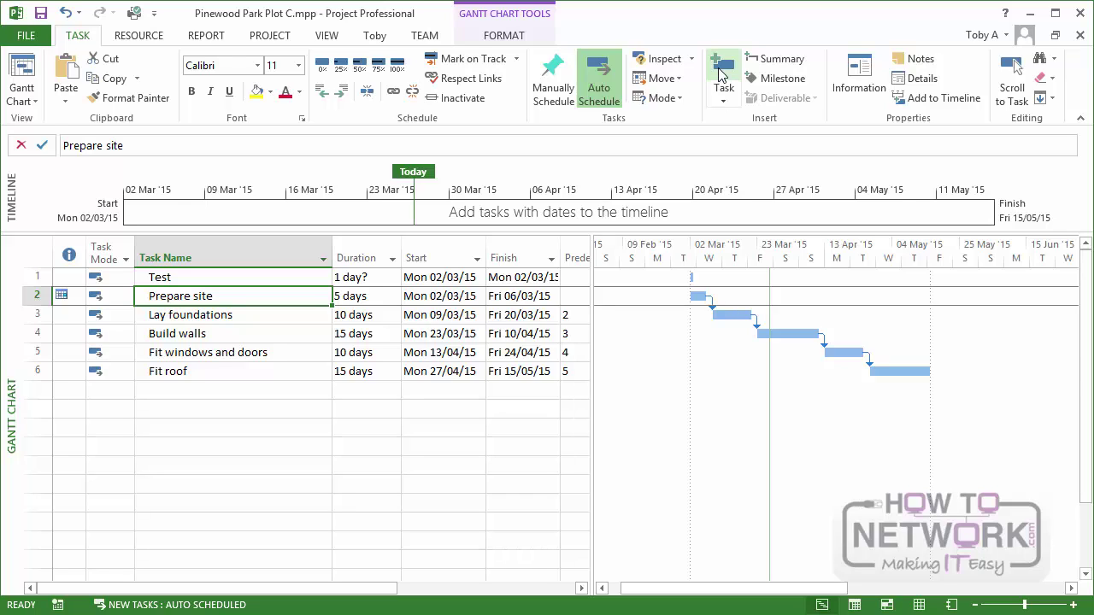
# Change the project's scheduling options so that auto scheduled tasks are scheduled on the Current Date.
pyautogui.click(47, 38)
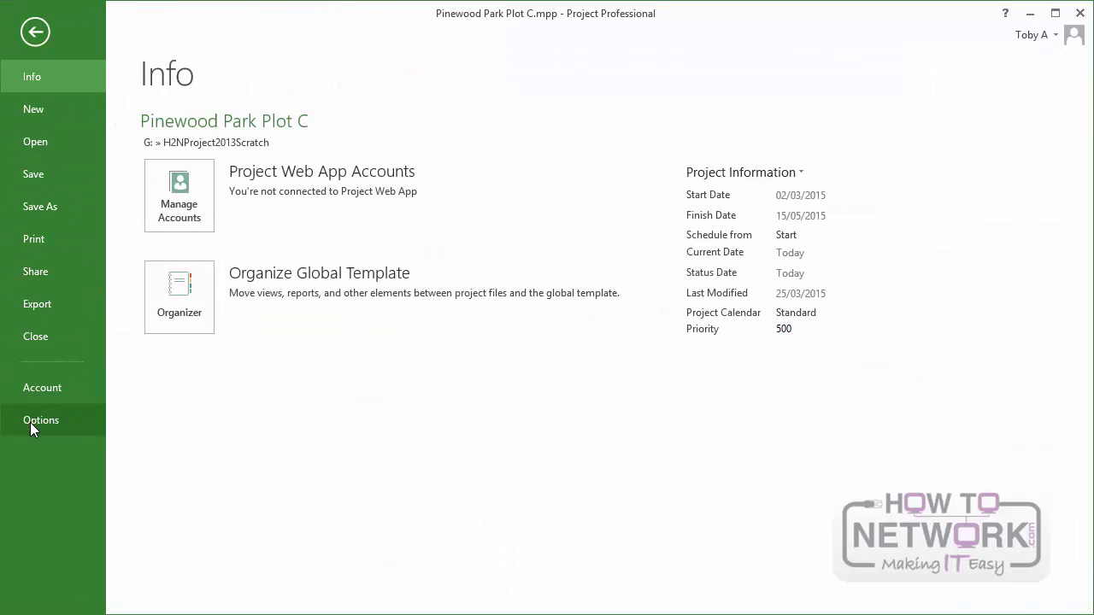
pyautogui.click(35, 420)
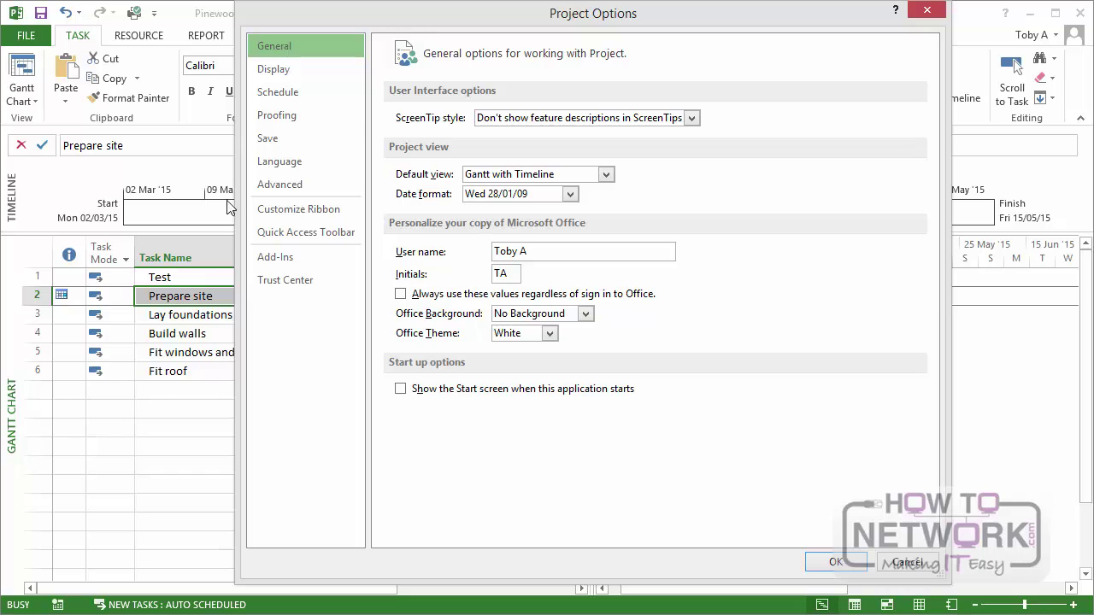
pyautogui.click(275, 92)
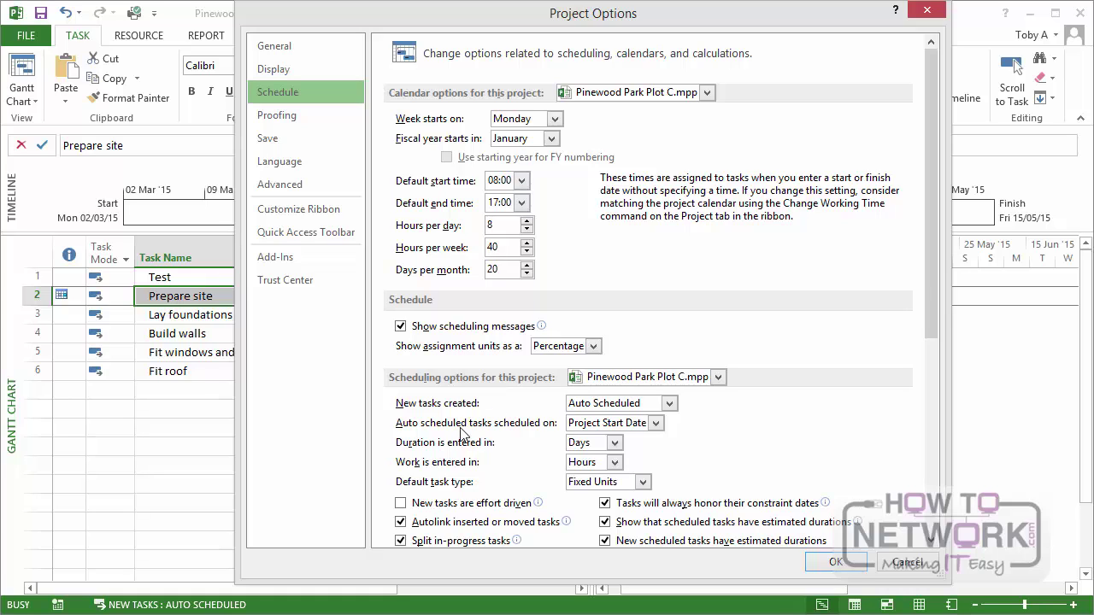
pyautogui.click(656, 424)
pyautogui.click(599, 457)
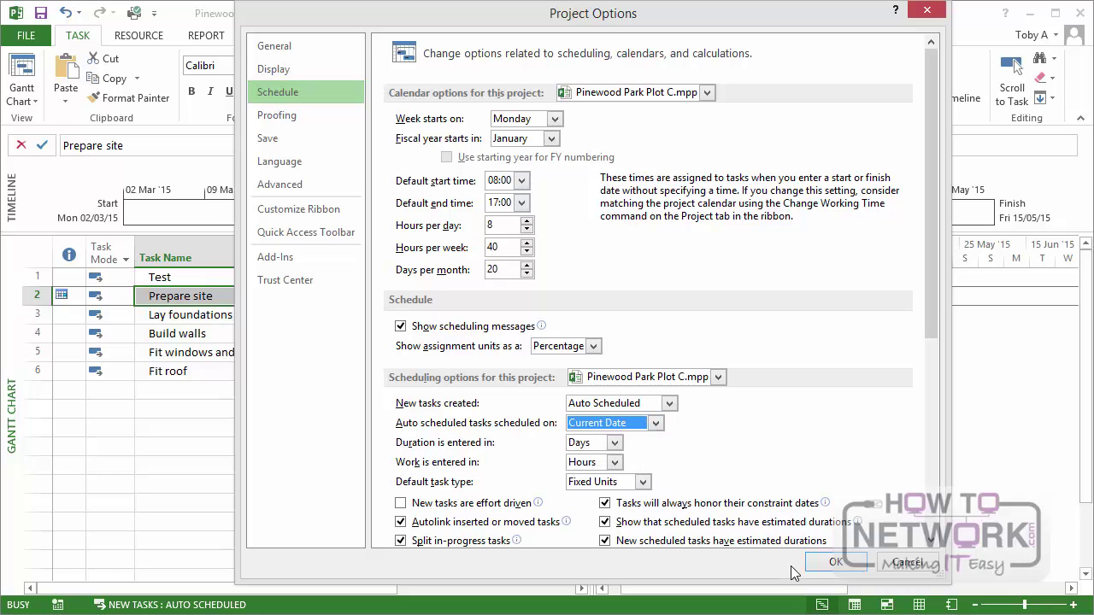
pyautogui.click(836, 562)
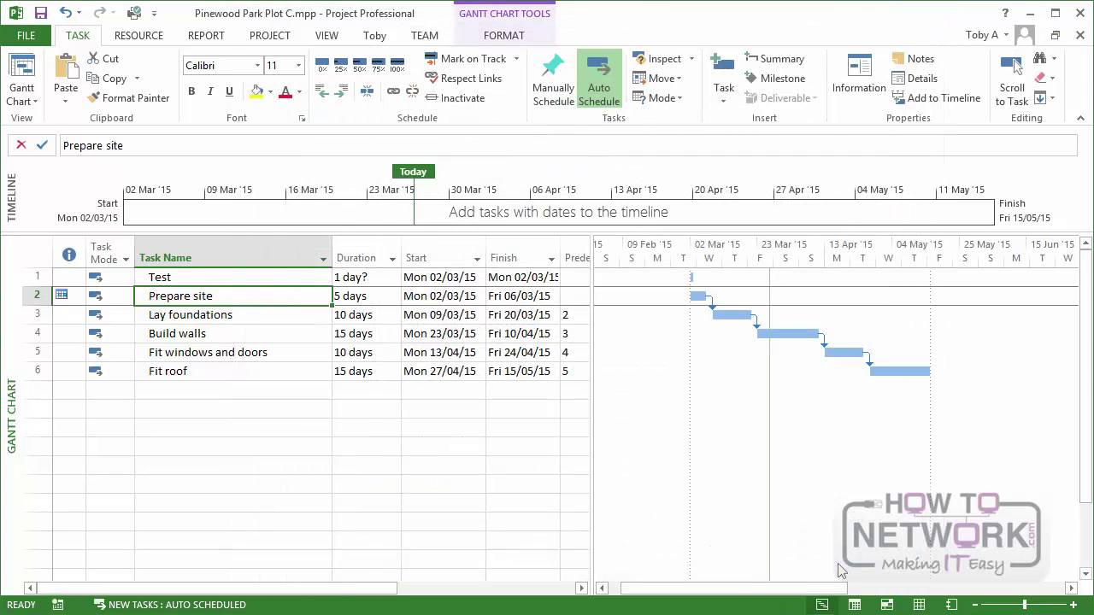
# Insert a new task named Test 2 directly above the Prepare site task.
pyautogui.click(718, 74)
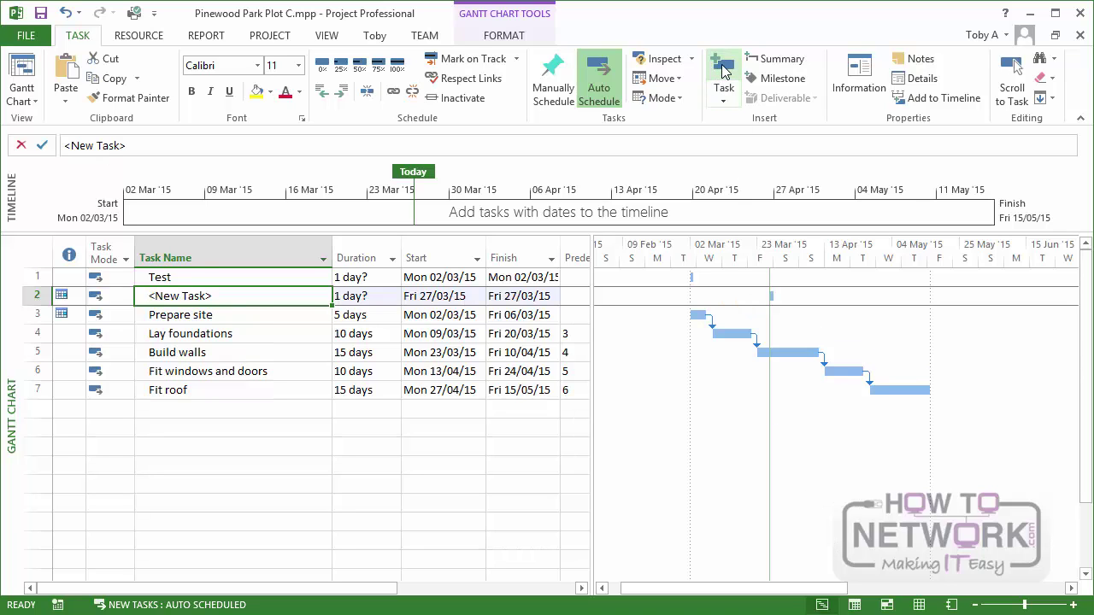
pyautogui.write('Test')
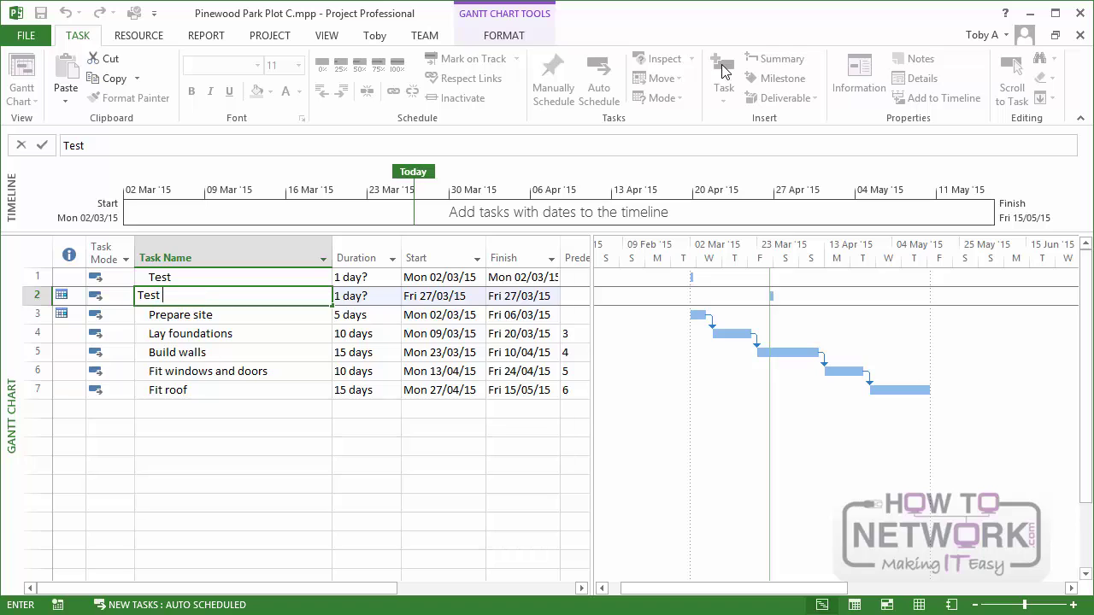
pyautogui.write(' 2')
pyautogui.press('Return')
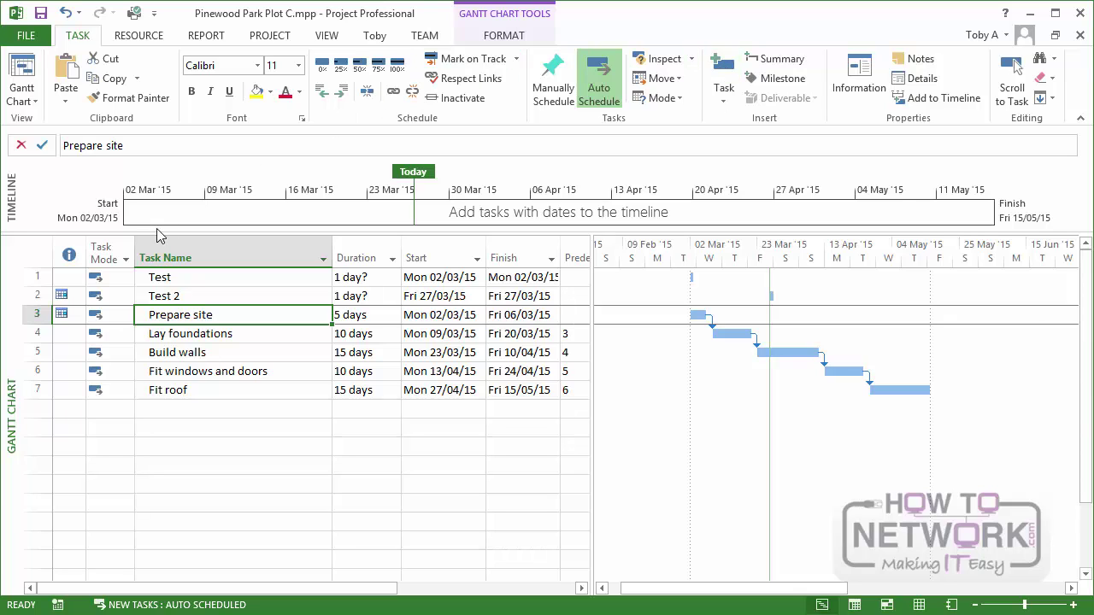
# Examine the constraint types available in the Test task's advanced information, leaving the task's settings unmodified.
pyautogui.click(31, 279)
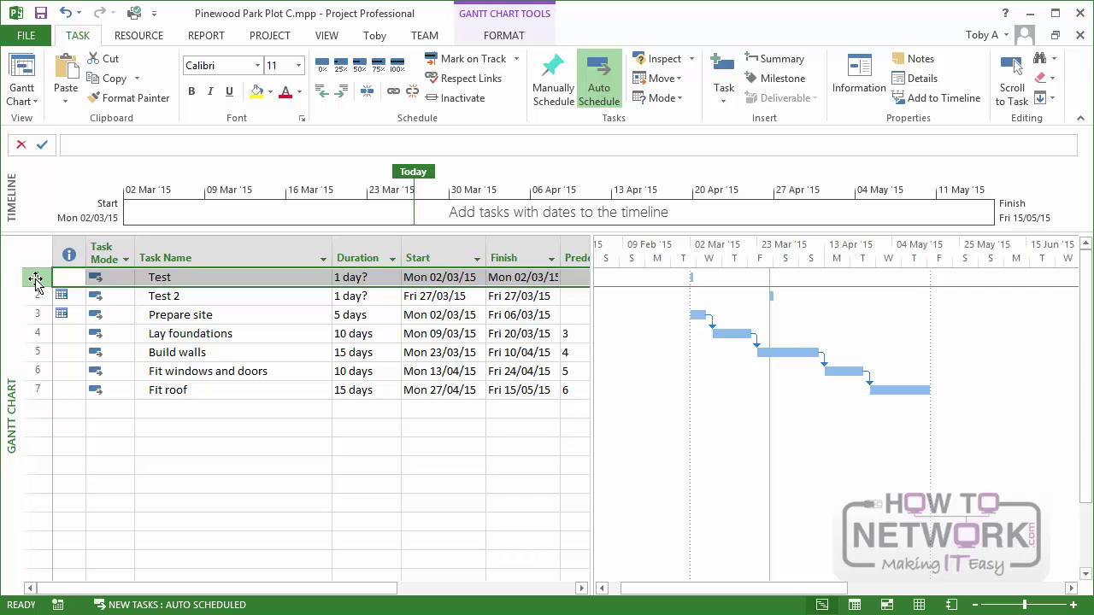
pyautogui.doubleClick(36, 282)
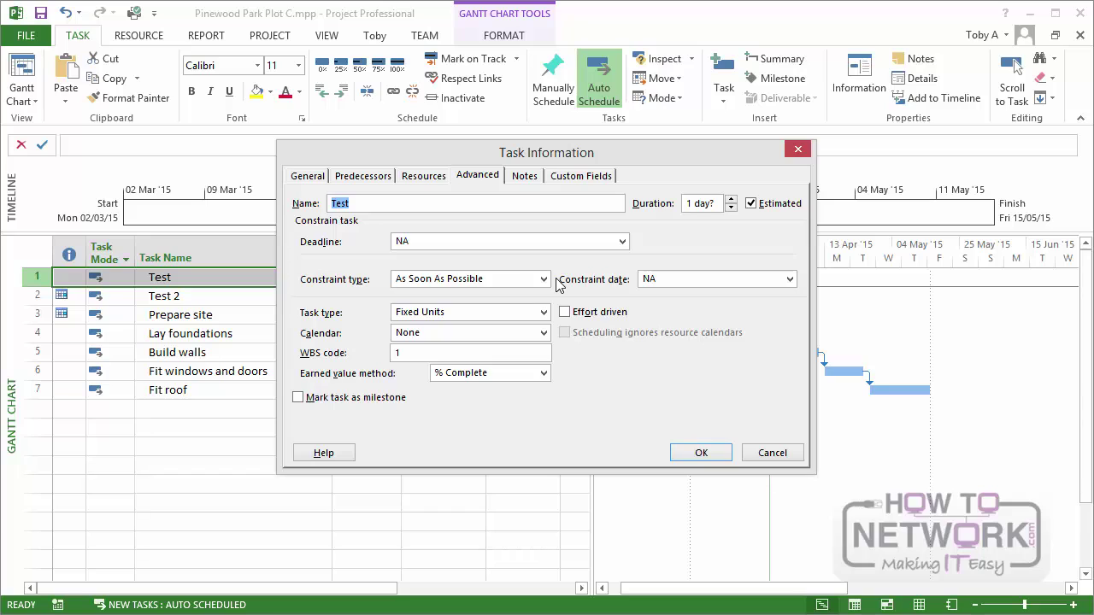
pyautogui.click(544, 280)
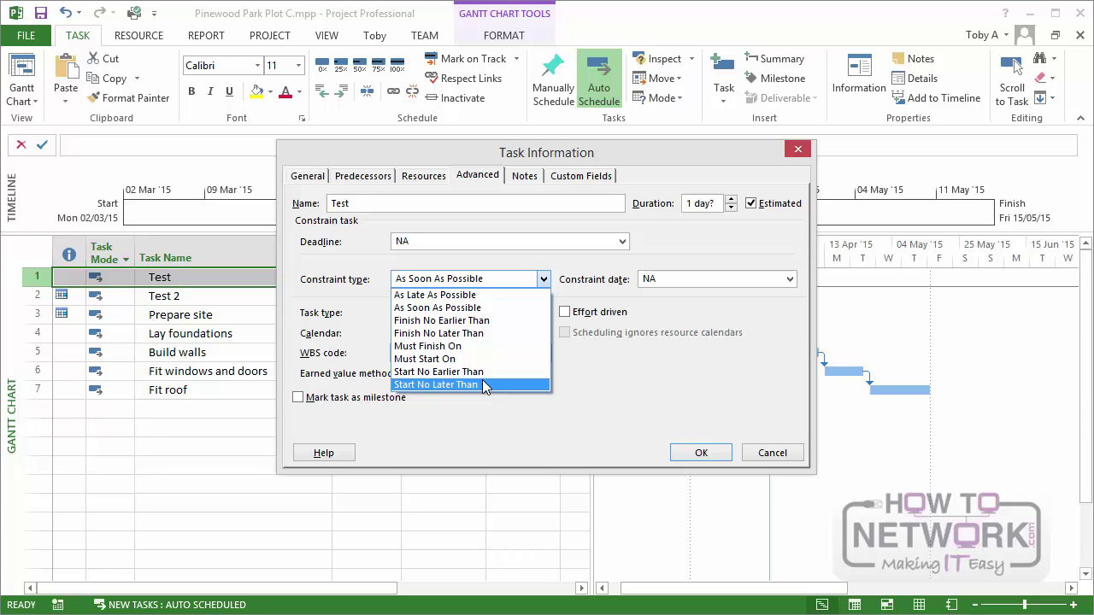
pyautogui.click(767, 452)
pyautogui.click(767, 452)
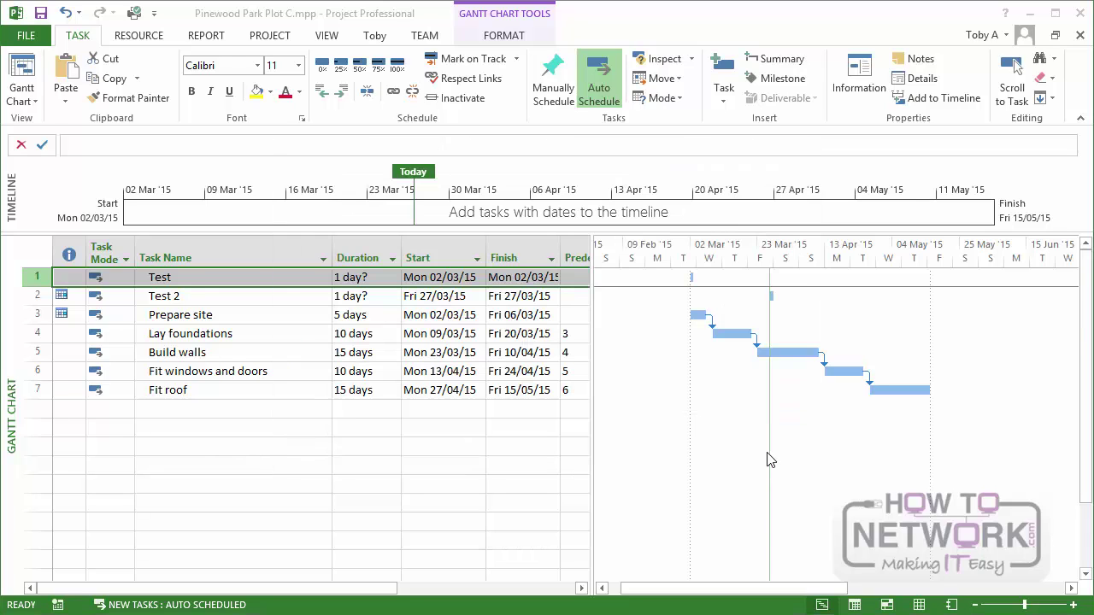
# Open the task information for Test 2 to check its constraint settings.
pyautogui.click(188, 298)
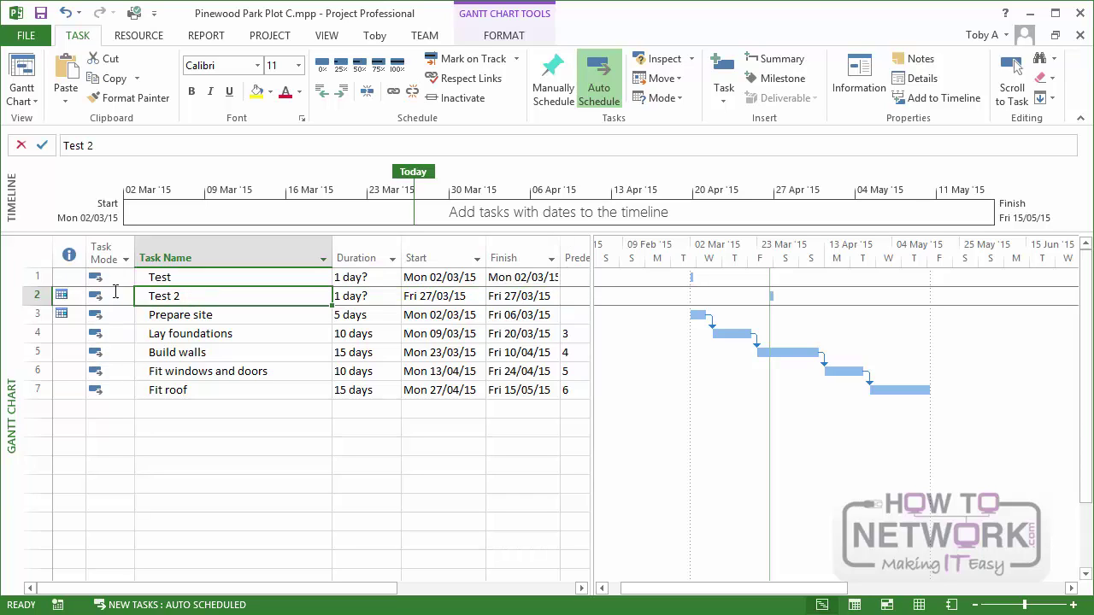
pyautogui.click(33, 294)
pyautogui.doubleClick(34, 295)
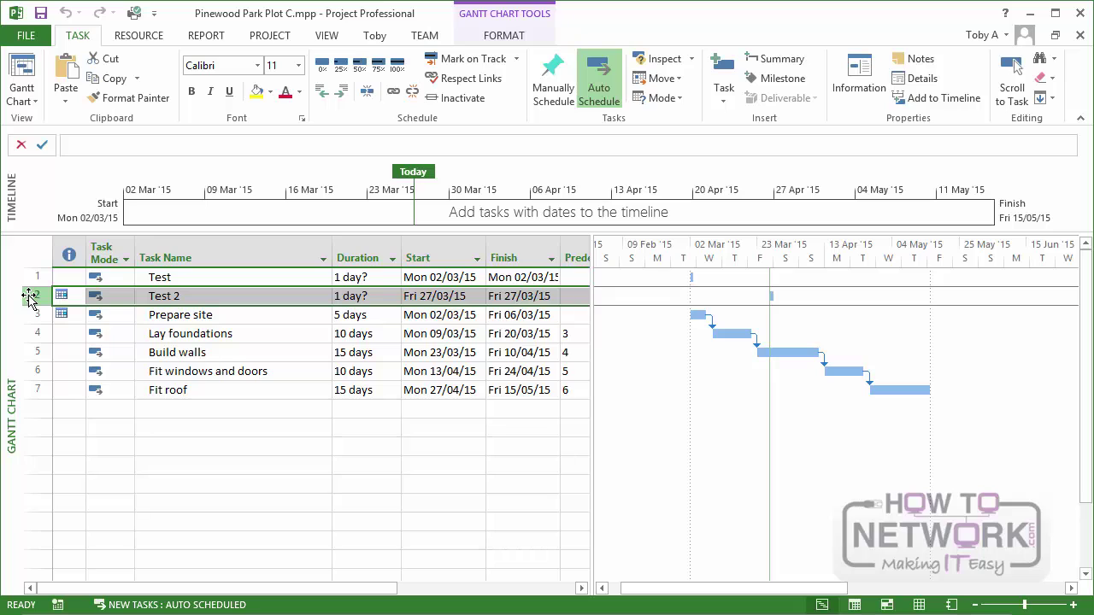
# Delete the Test 2 and Test tasks from the task list.
pyautogui.rightClick(30, 296)
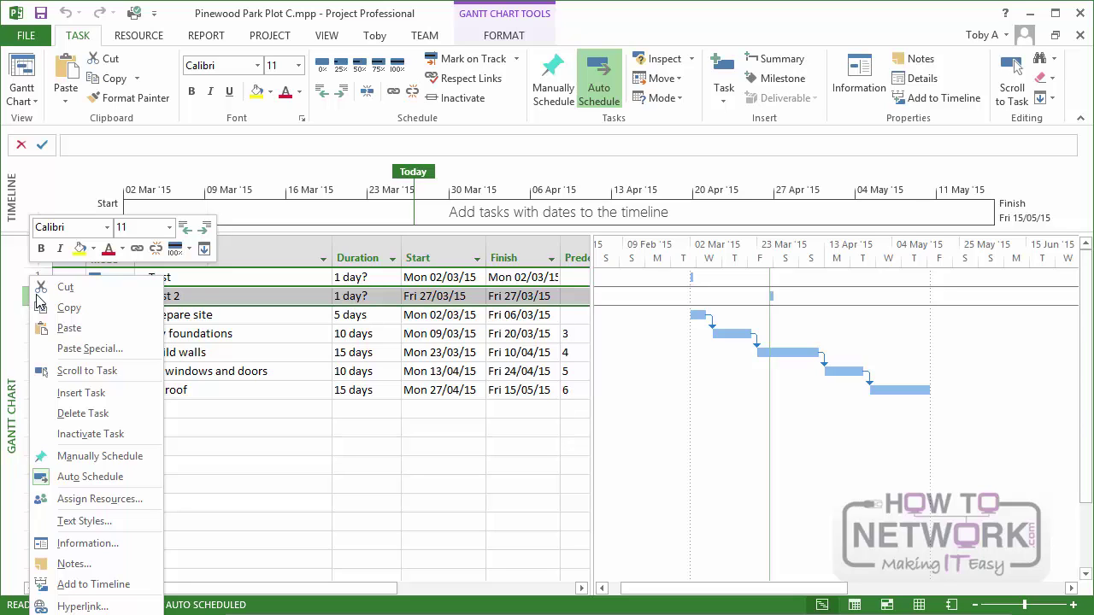
pyautogui.click(112, 414)
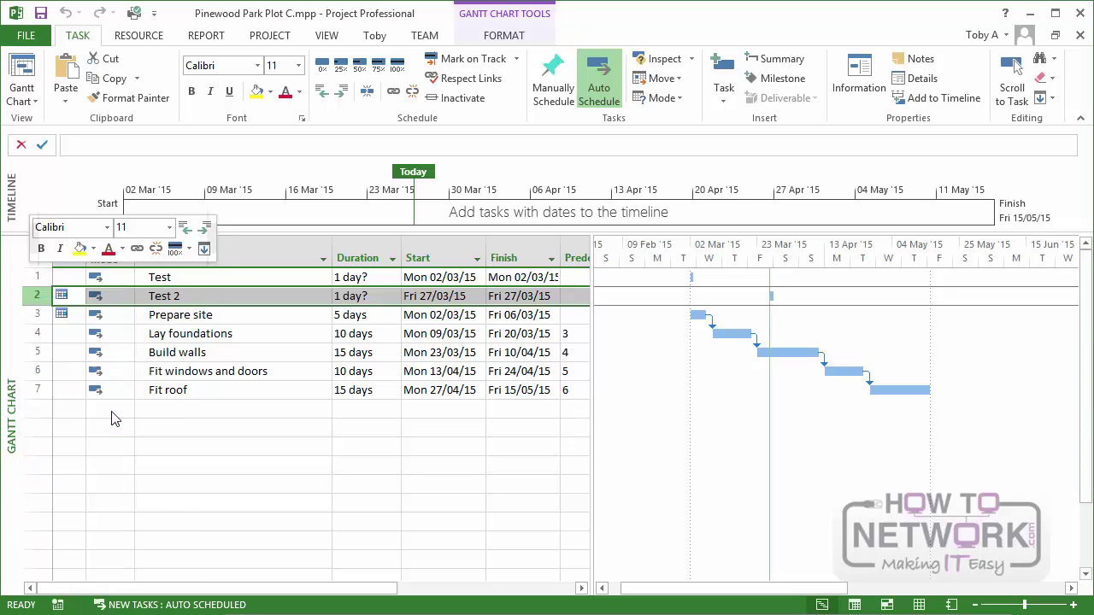
pyautogui.click(34, 277)
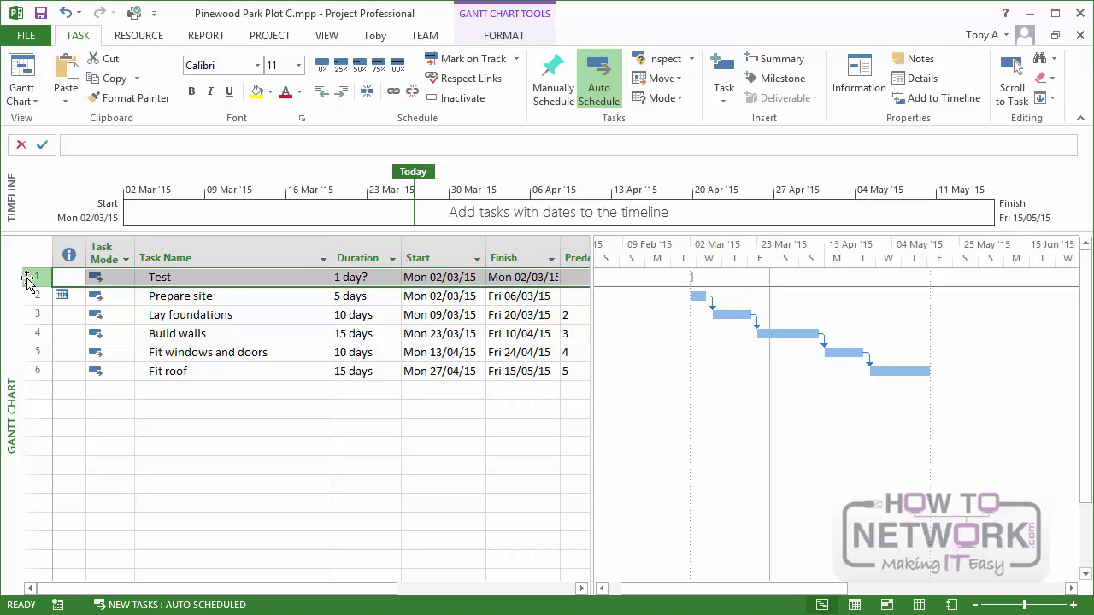
pyautogui.press('Delete')
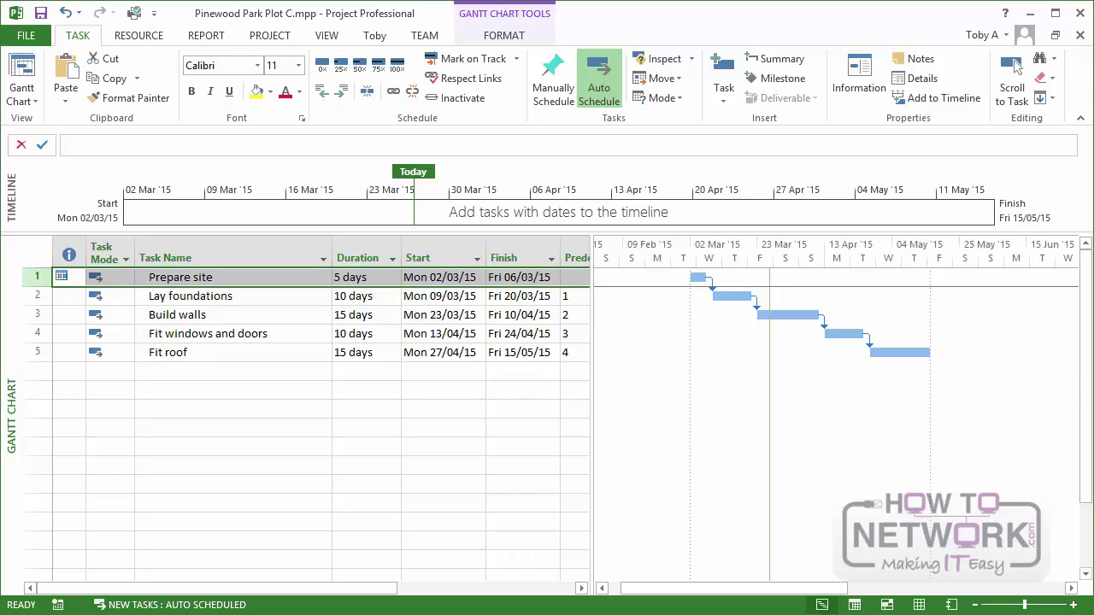
# Set the Build walls duration to 10 days and undo that change.
pyautogui.click(344, 315)
pyautogui.write('15 days')
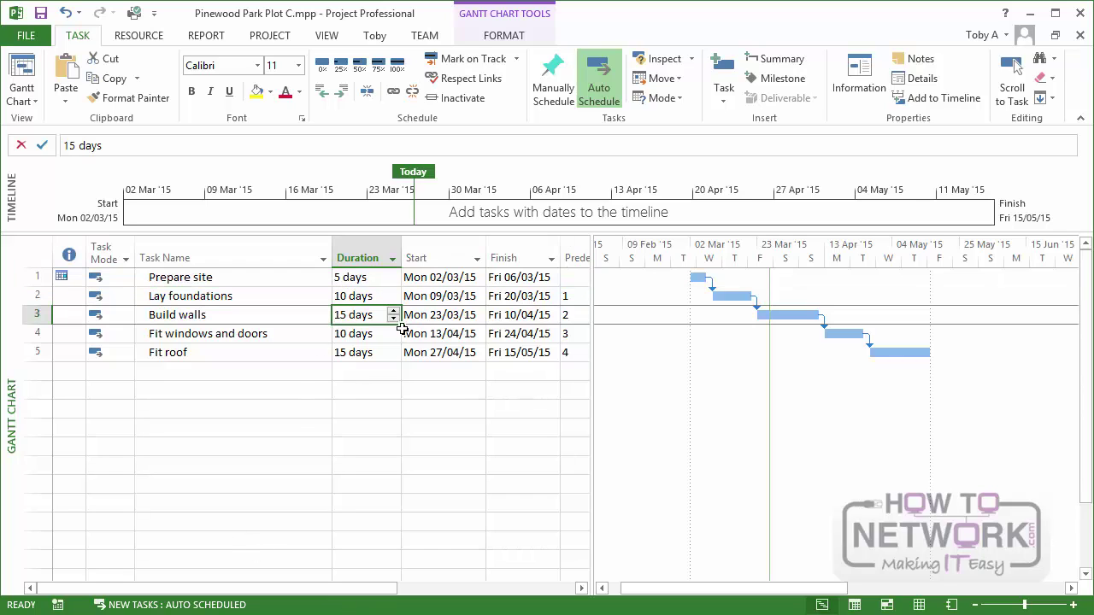
pyautogui.click(394, 319)
pyautogui.click(394, 319)
pyautogui.click(394, 319)
pyautogui.click(394, 319)
pyautogui.click(394, 319)
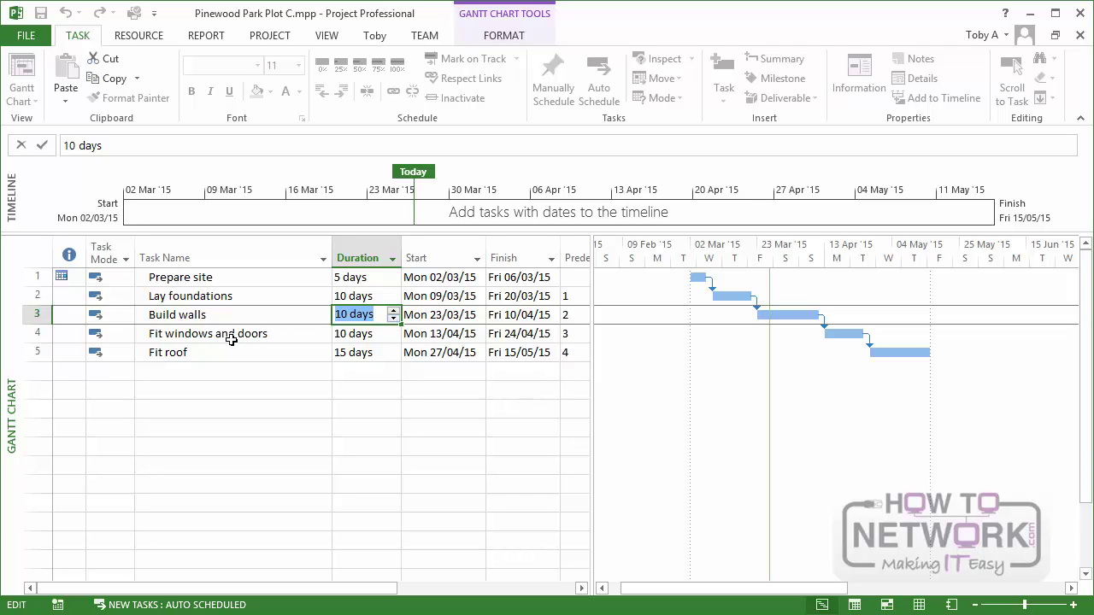
pyautogui.click(26, 332)
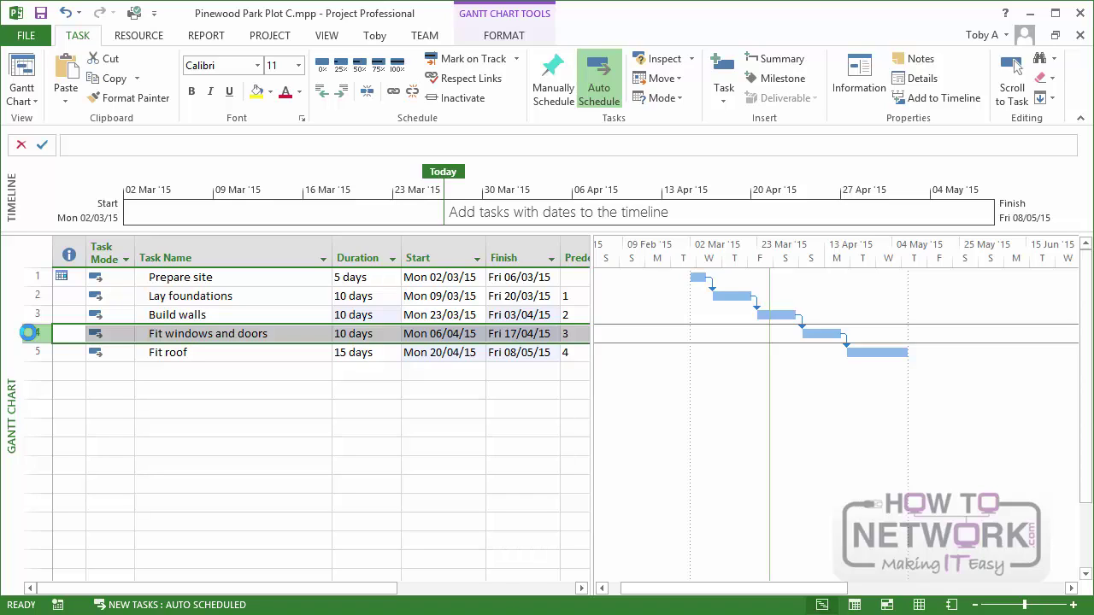
pyautogui.click(65, 14)
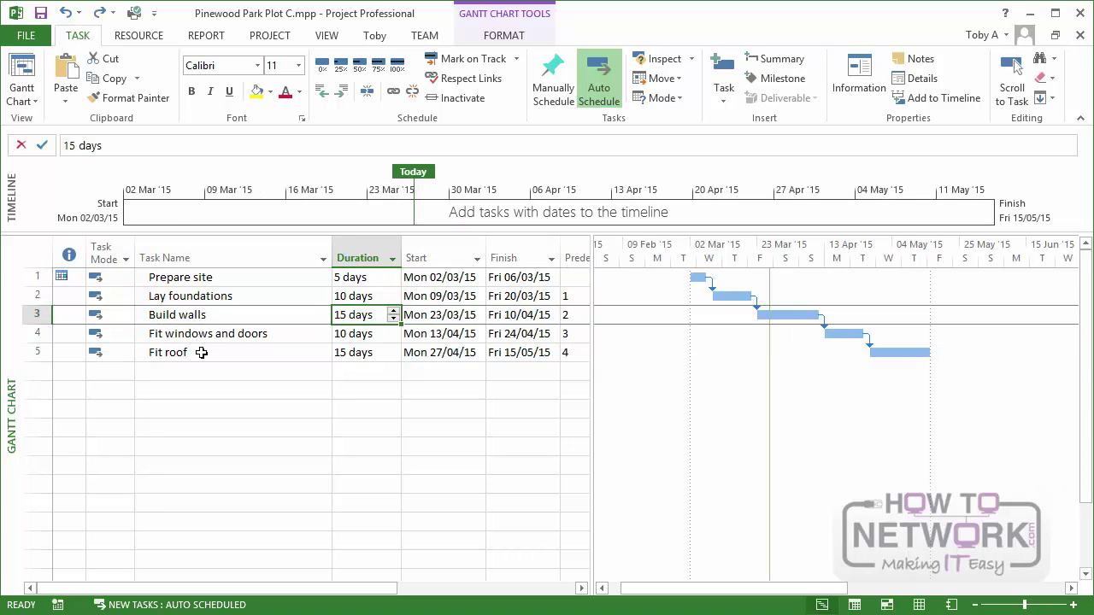
# Constrain the Fit roof task to Start No Earlier Than 27 April 2015.
pyautogui.click(34, 352)
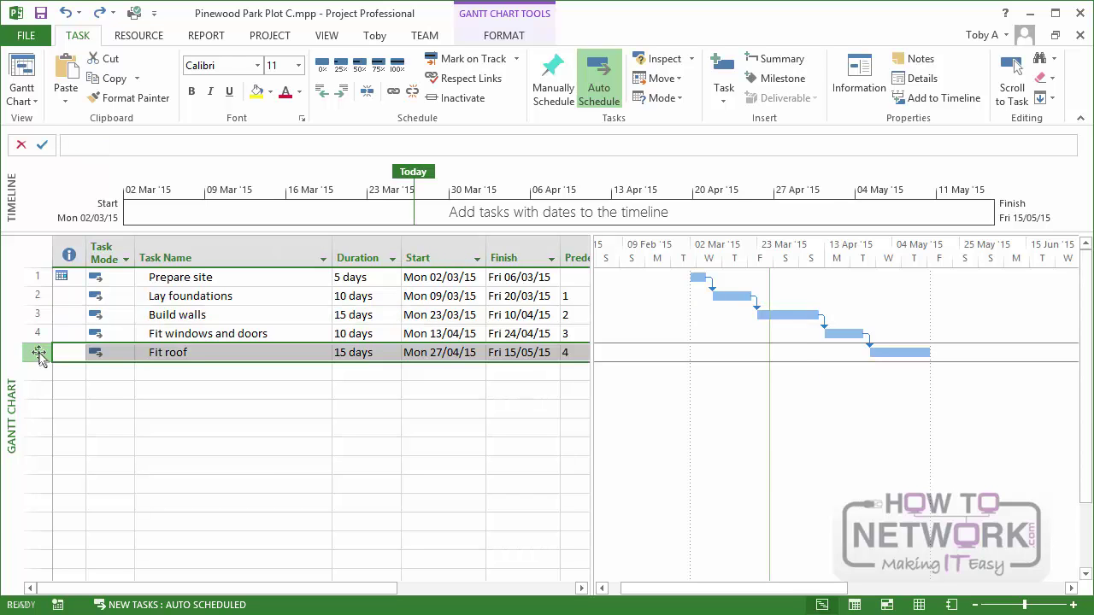
pyautogui.doubleClick(37, 354)
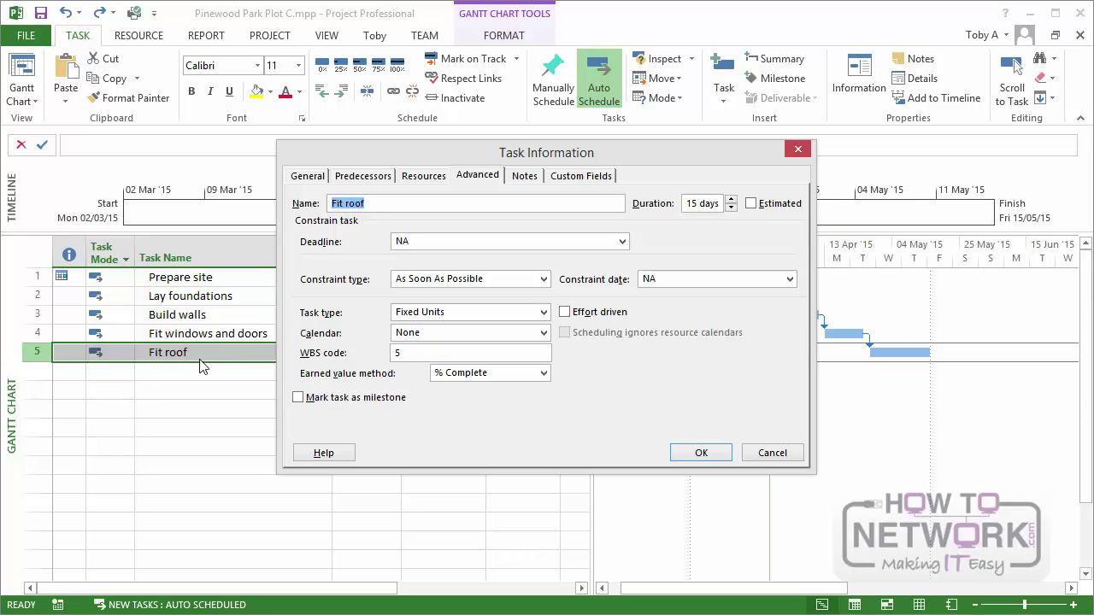
pyautogui.moveTo(377, 157); pyautogui.dragTo(389, 297)
pyautogui.moveTo(389, 341); pyautogui.dragTo(398, 138)
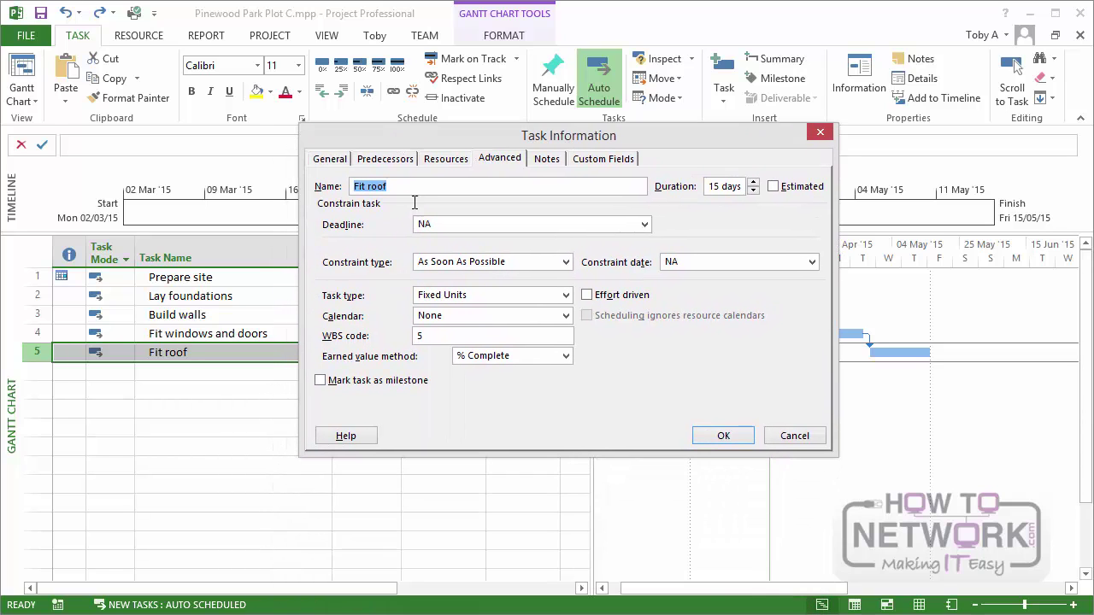
pyautogui.click(564, 262)
pyautogui.click(509, 354)
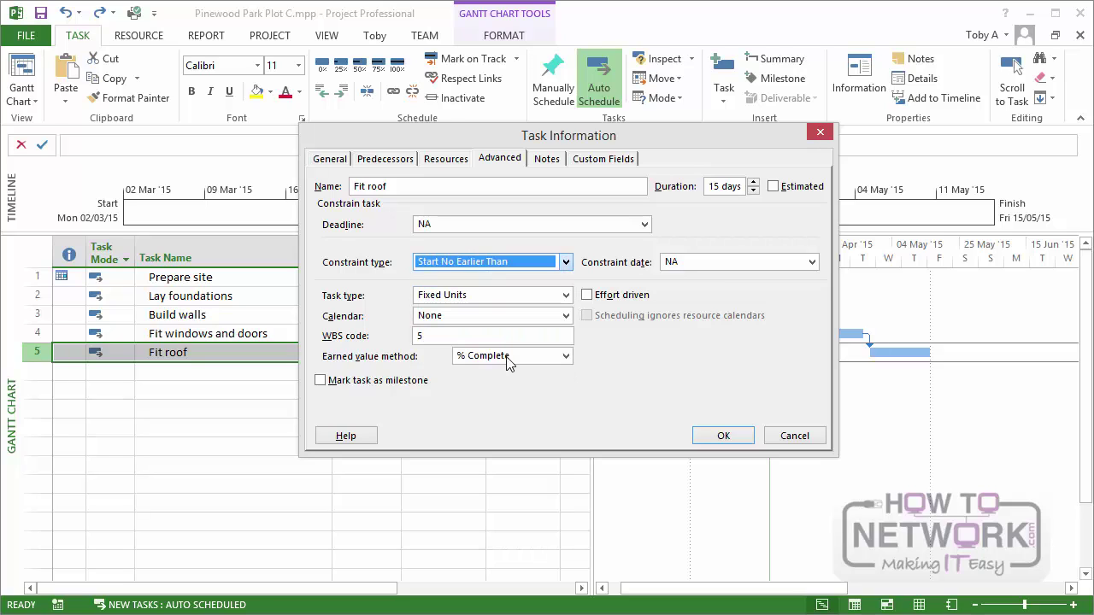
pyautogui.click(812, 263)
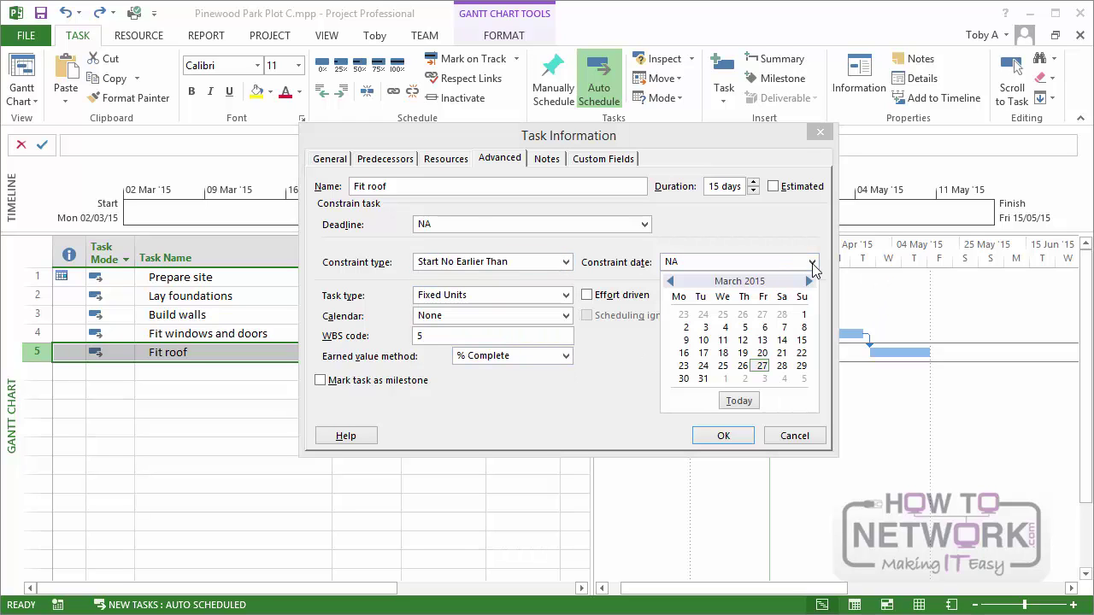
pyautogui.click(809, 282)
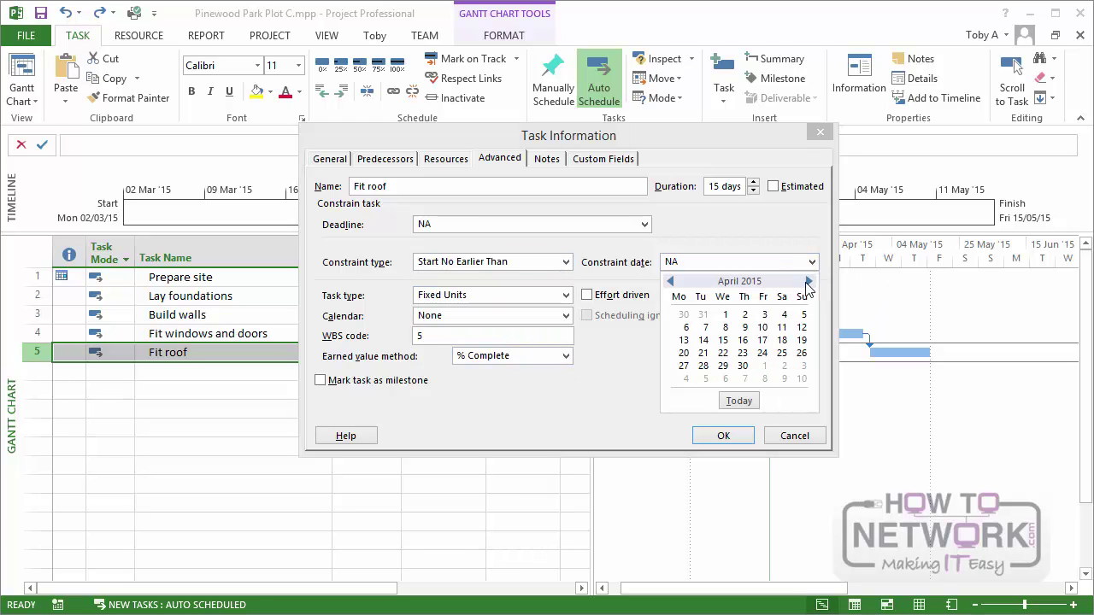
pyautogui.click(685, 366)
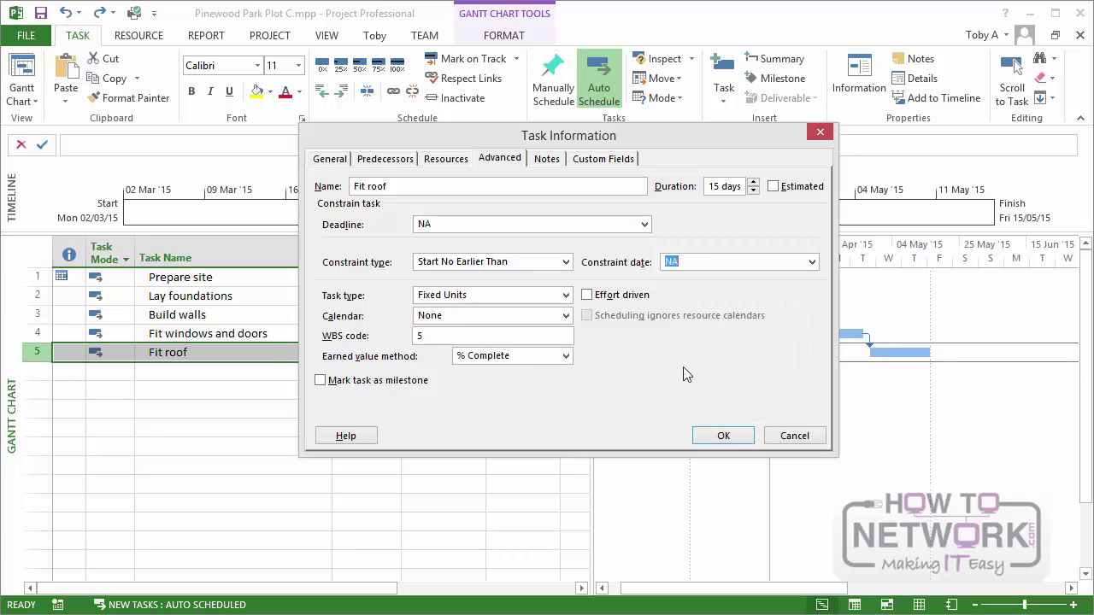
pyautogui.click(722, 438)
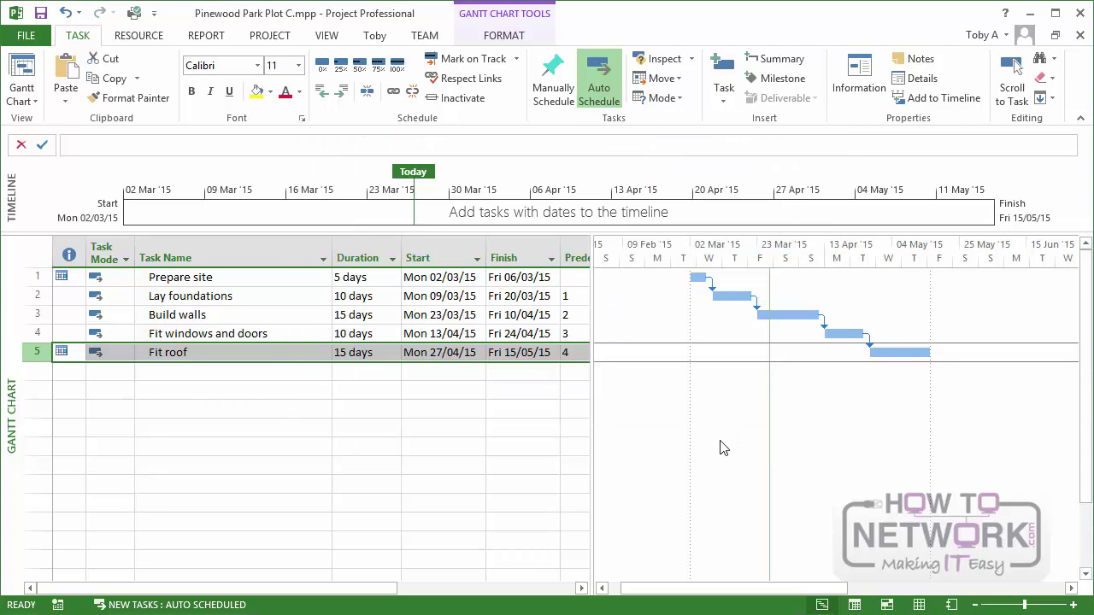
# Shorten the Build walls task's duration to 10 days.
pyautogui.click(42, 317)
pyautogui.click(359, 316)
pyautogui.click(359, 316)
pyautogui.click(393, 319)
pyautogui.click(394, 319)
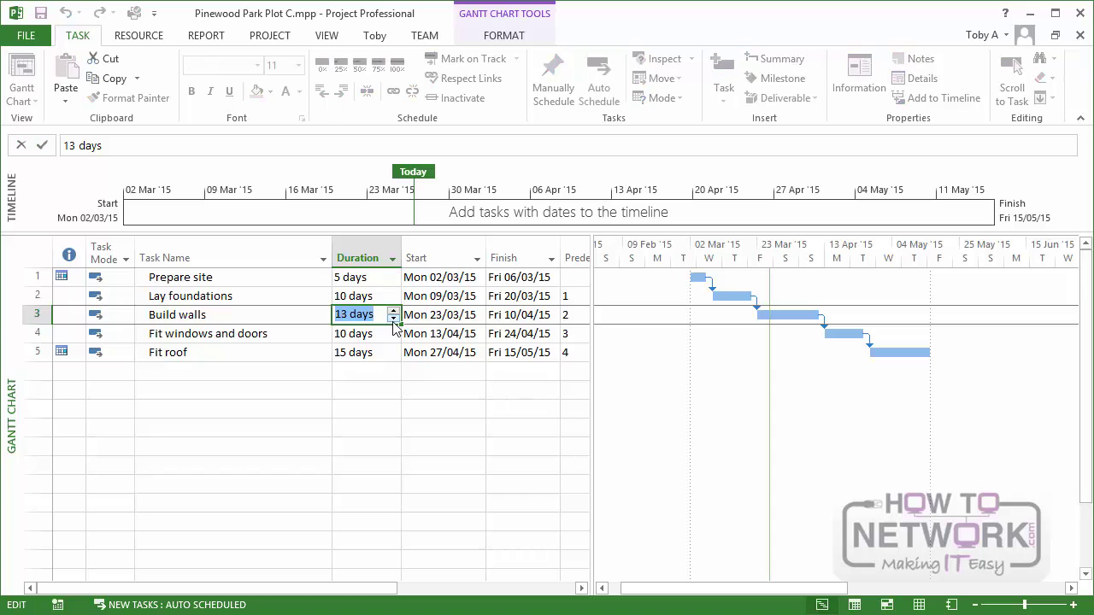
pyautogui.click(393, 319)
pyautogui.click(393, 318)
pyautogui.click(393, 319)
pyautogui.click(183, 335)
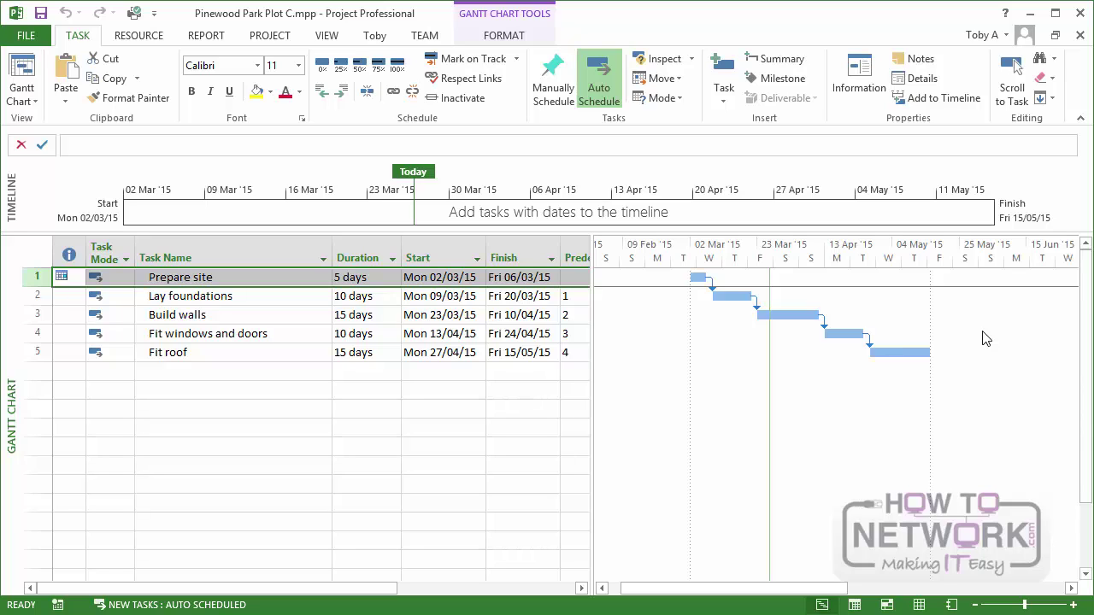
# Set a deadline of 15 May 2015 on the Fit roof task, matching its finish date.
pyautogui.doubleClick(34, 350)
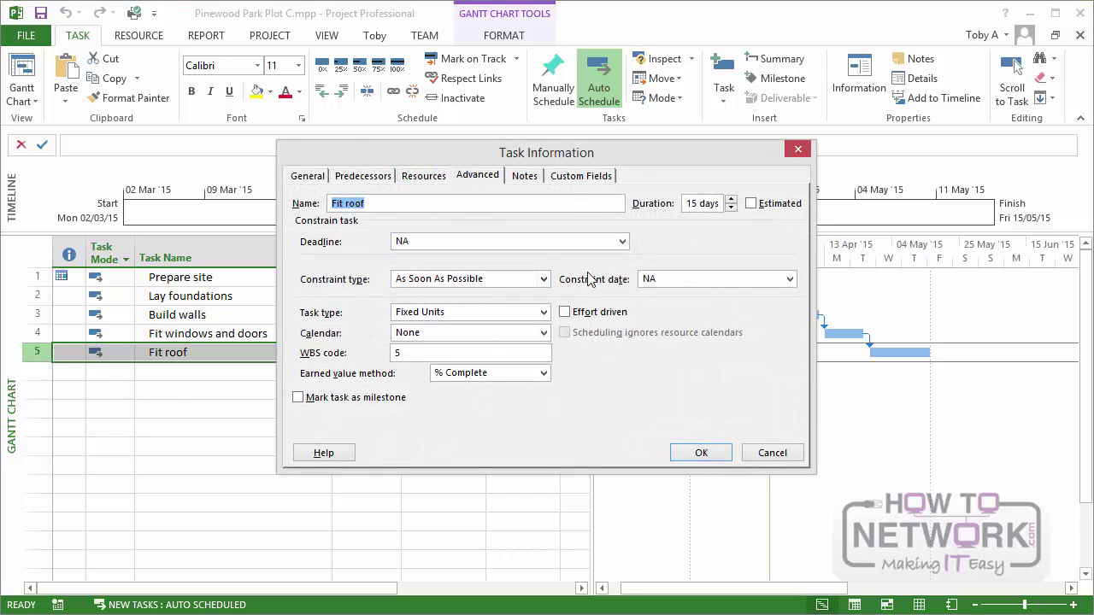
pyautogui.click(622, 241)
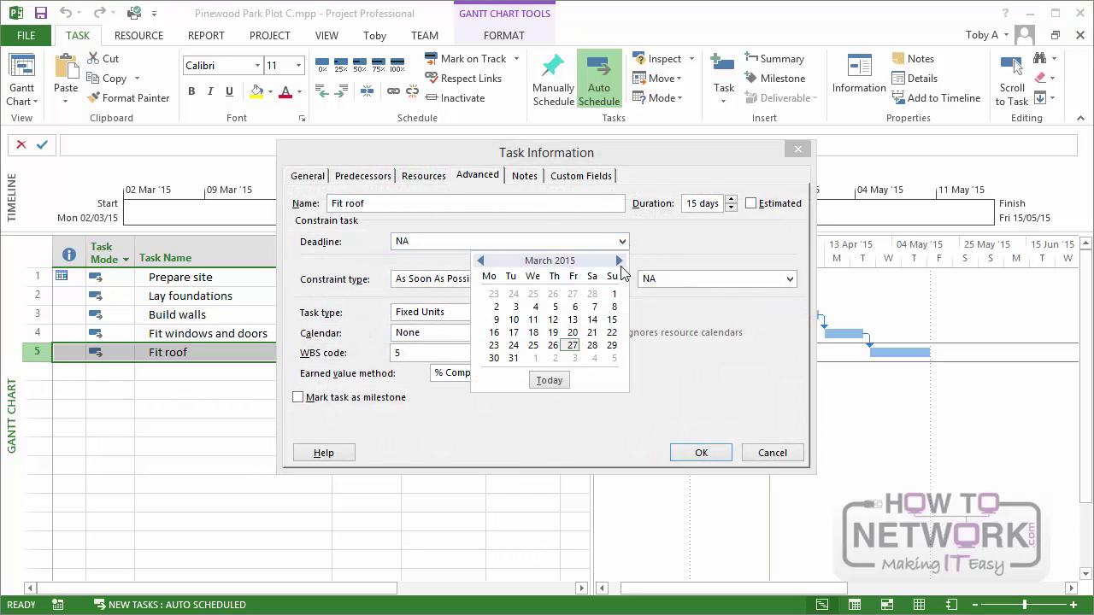
pyautogui.click(619, 260)
pyautogui.click(619, 261)
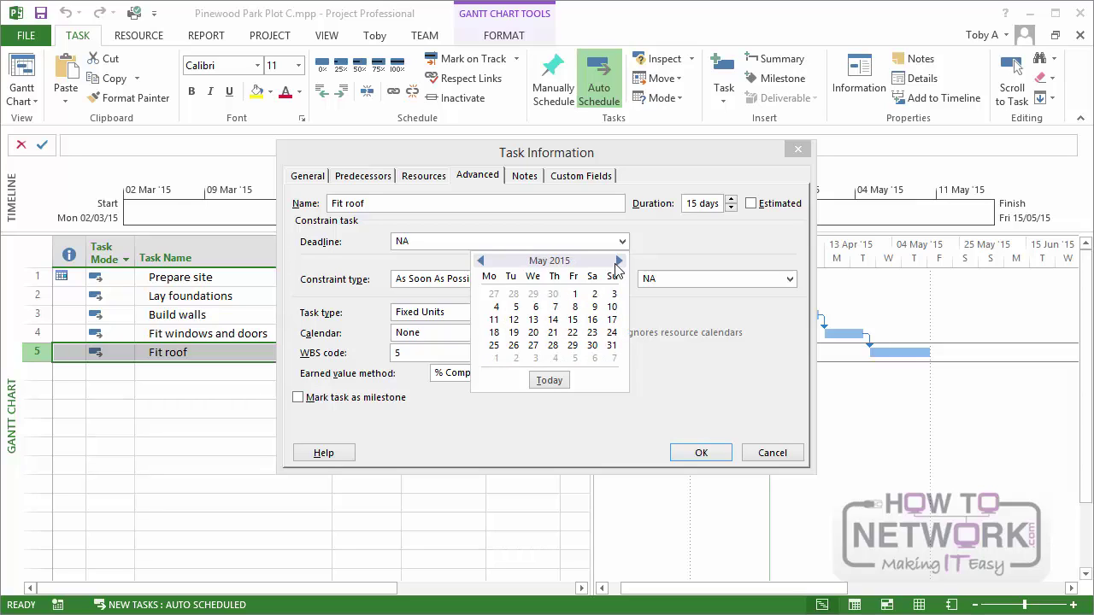
pyautogui.click(574, 321)
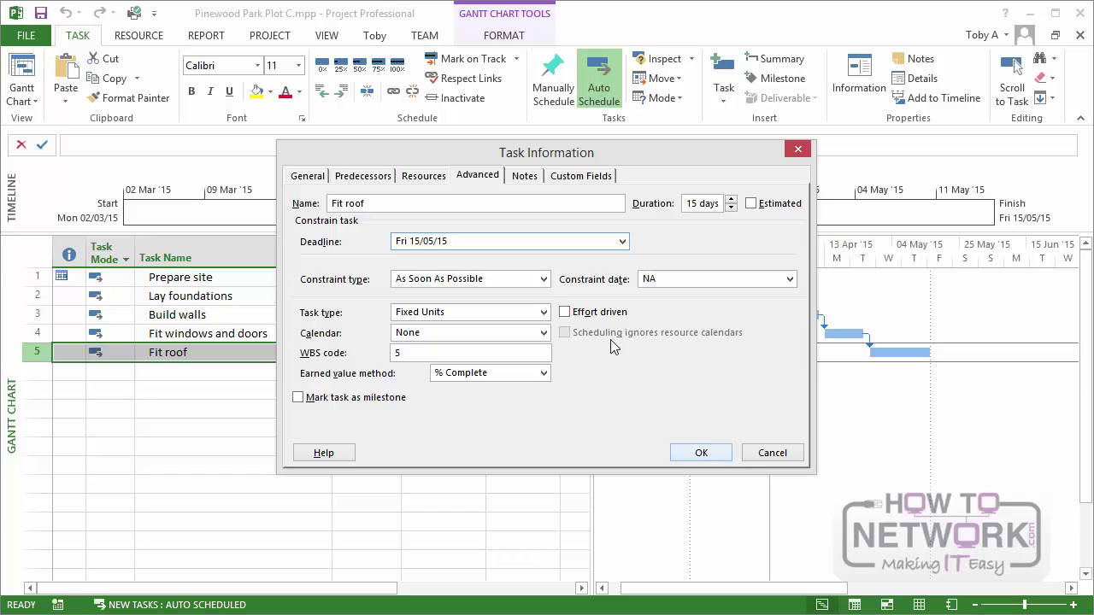
pyautogui.click(310, 176)
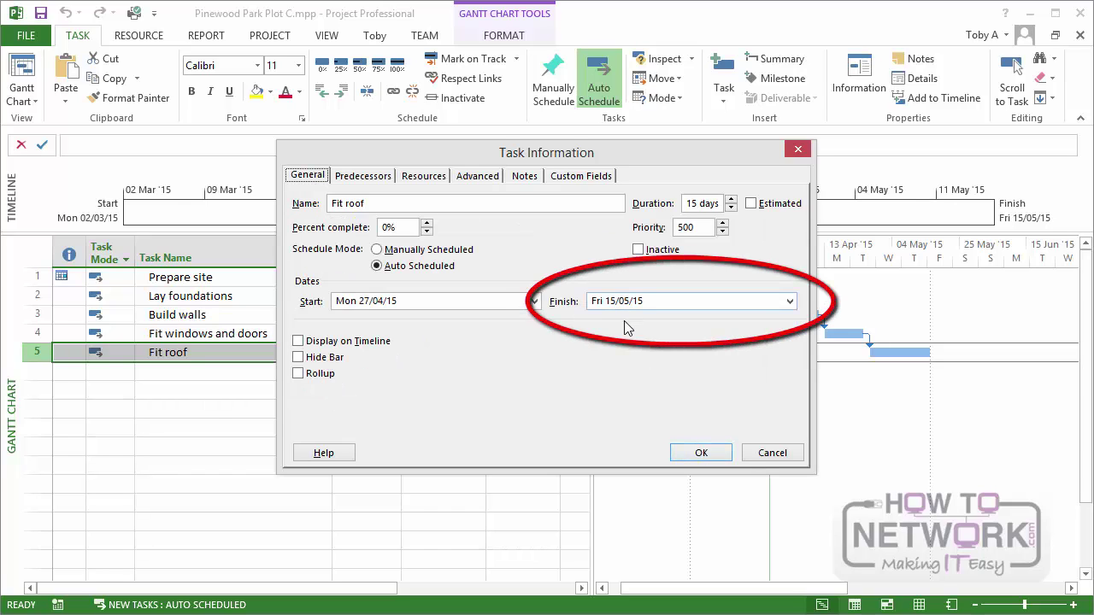
pyautogui.click(702, 454)
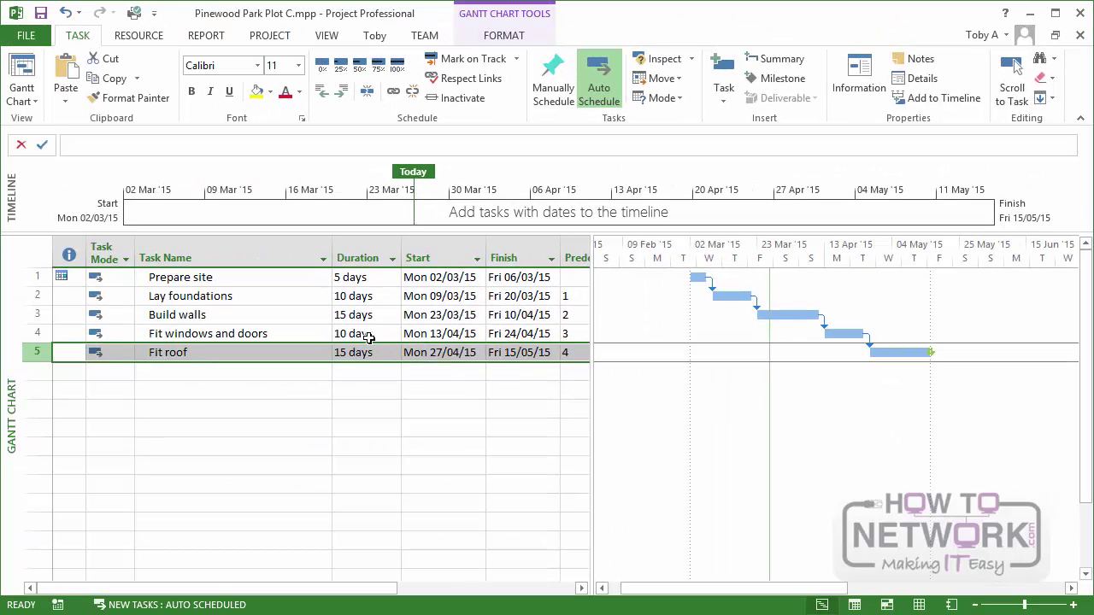
# Reduce the Build walls task's duration to 10 days.
pyautogui.click(354, 315)
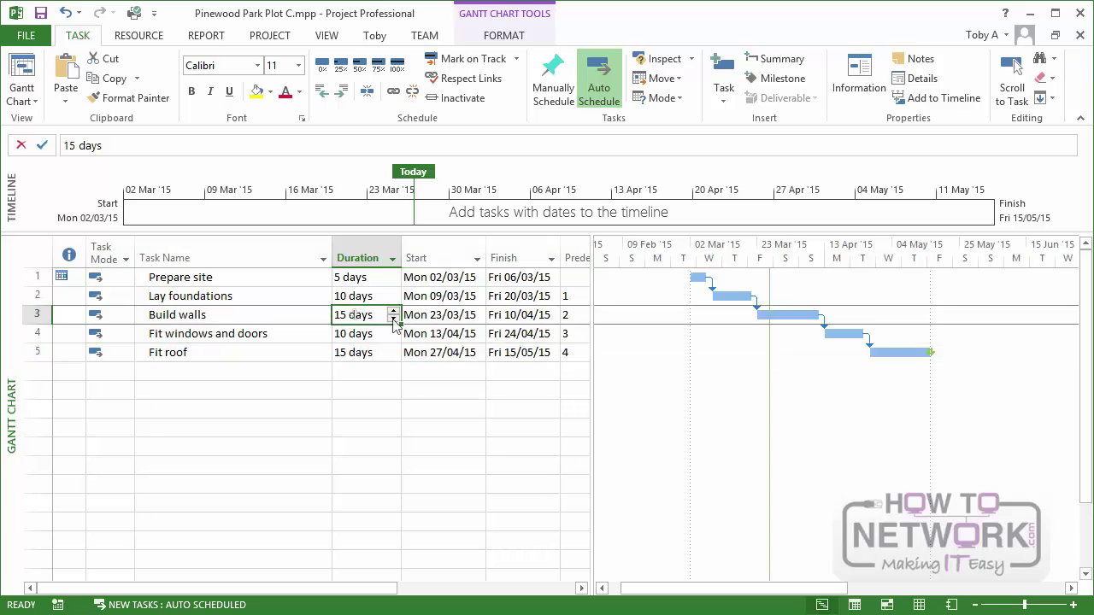
pyautogui.click(393, 320)
pyautogui.click(393, 319)
pyautogui.click(393, 319)
pyautogui.click(393, 319)
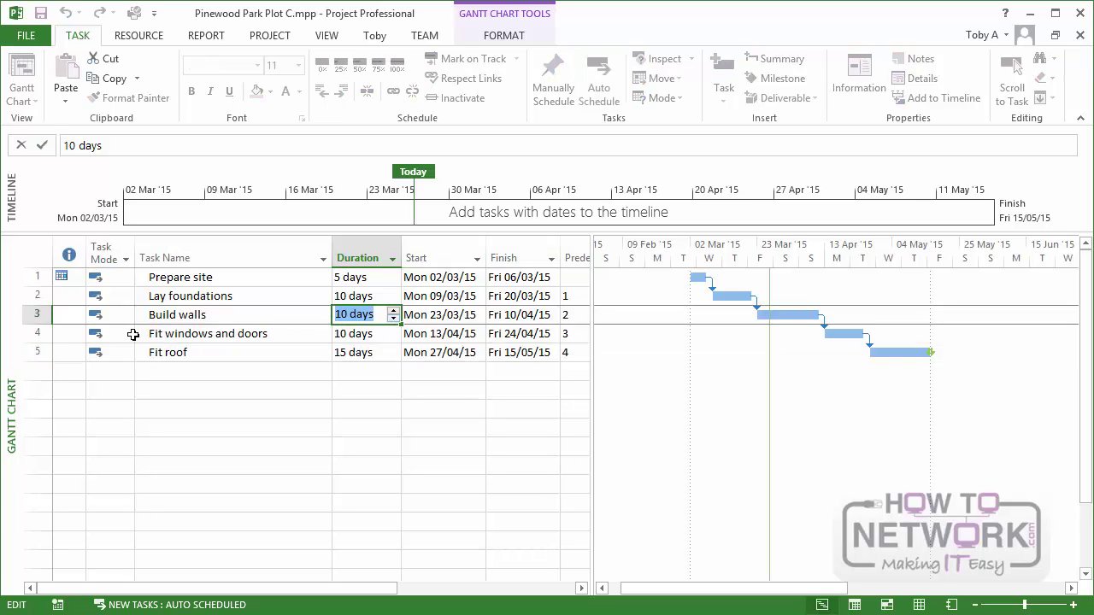
pyautogui.click(37, 353)
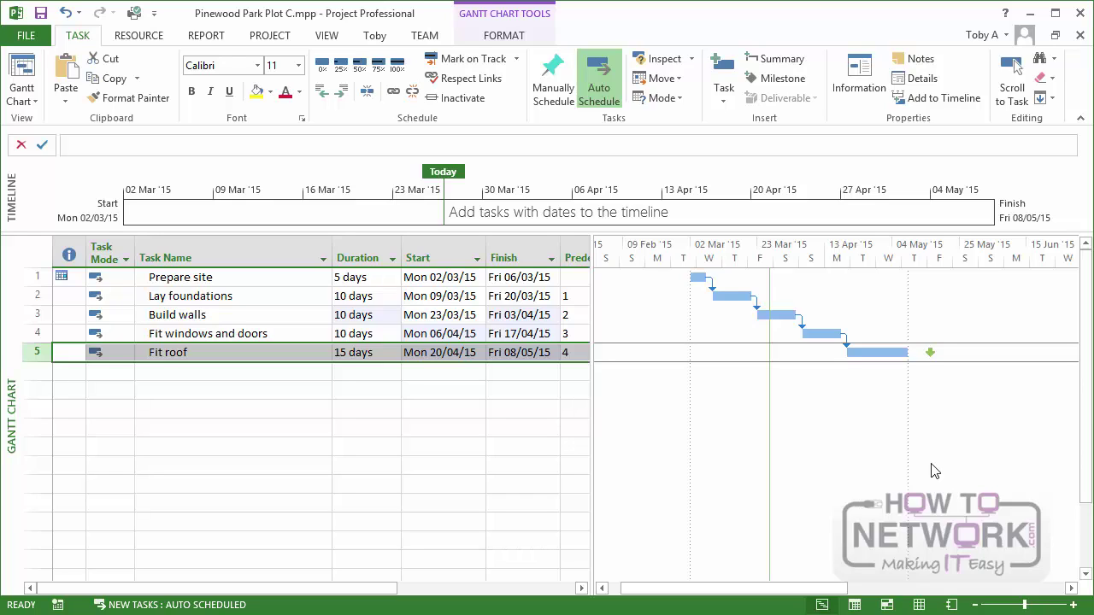
# Increase the Fit windows and doors task's duration to 15 days.
pyautogui.click(357, 334)
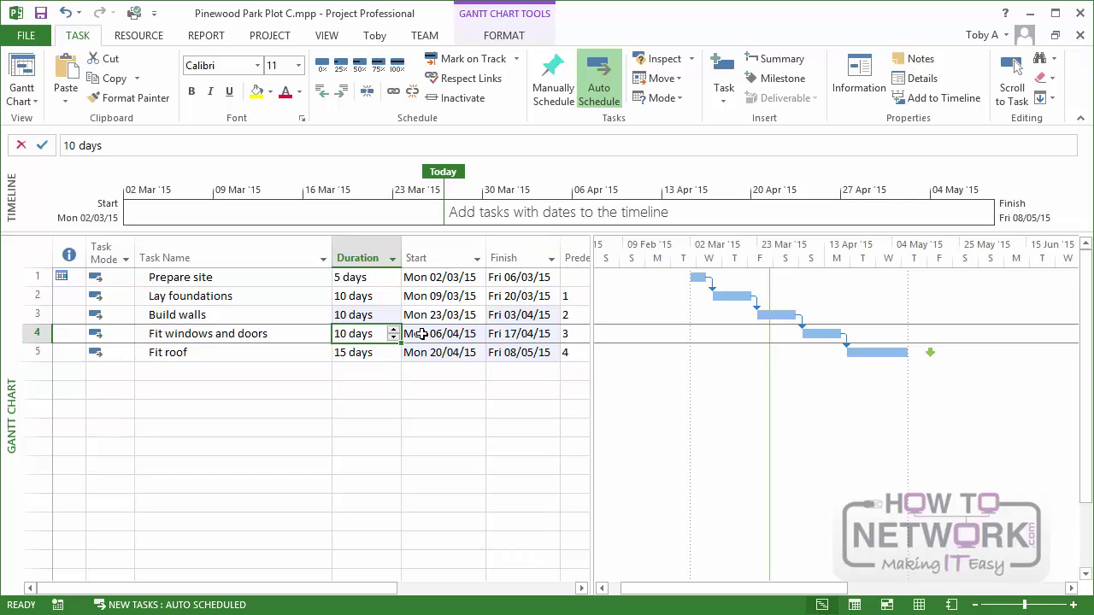
pyautogui.click(393, 331)
pyautogui.click(393, 330)
pyautogui.click(393, 330)
pyautogui.click(393, 331)
pyautogui.click(393, 331)
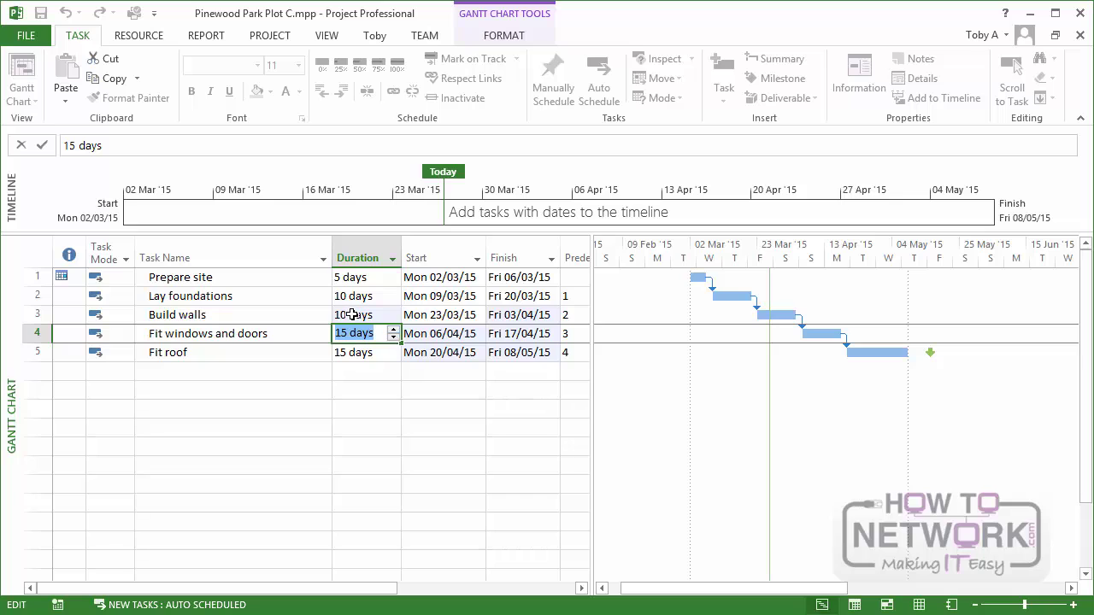
# Increase the Build walls task's duration to 15 days.
pyautogui.click(357, 314)
pyautogui.click(393, 312)
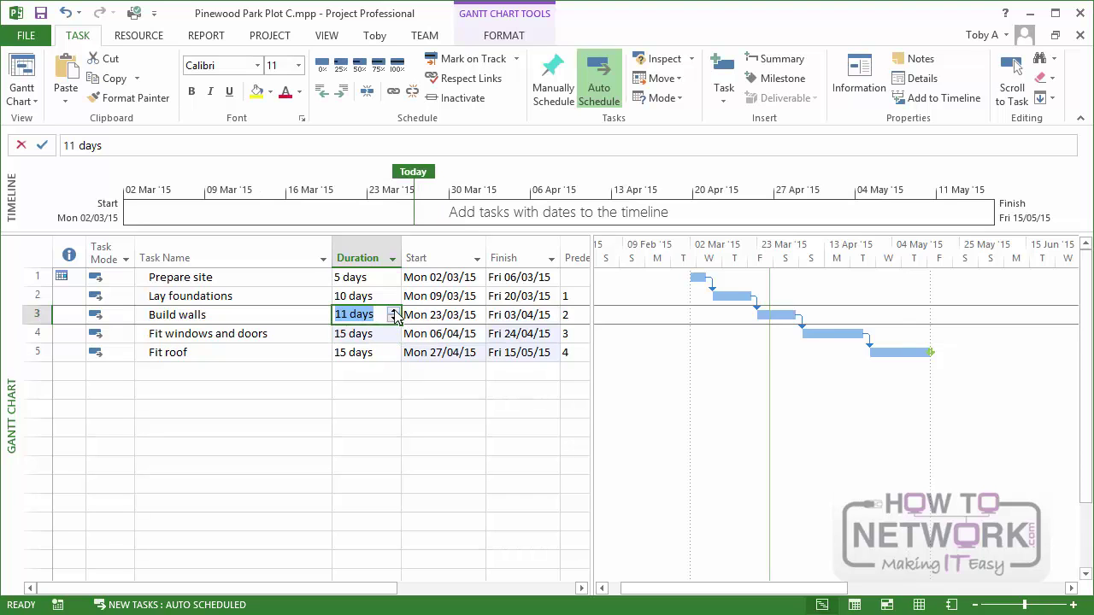
pyautogui.click(393, 312)
pyautogui.click(393, 312)
pyautogui.click(393, 312)
pyautogui.click(393, 312)
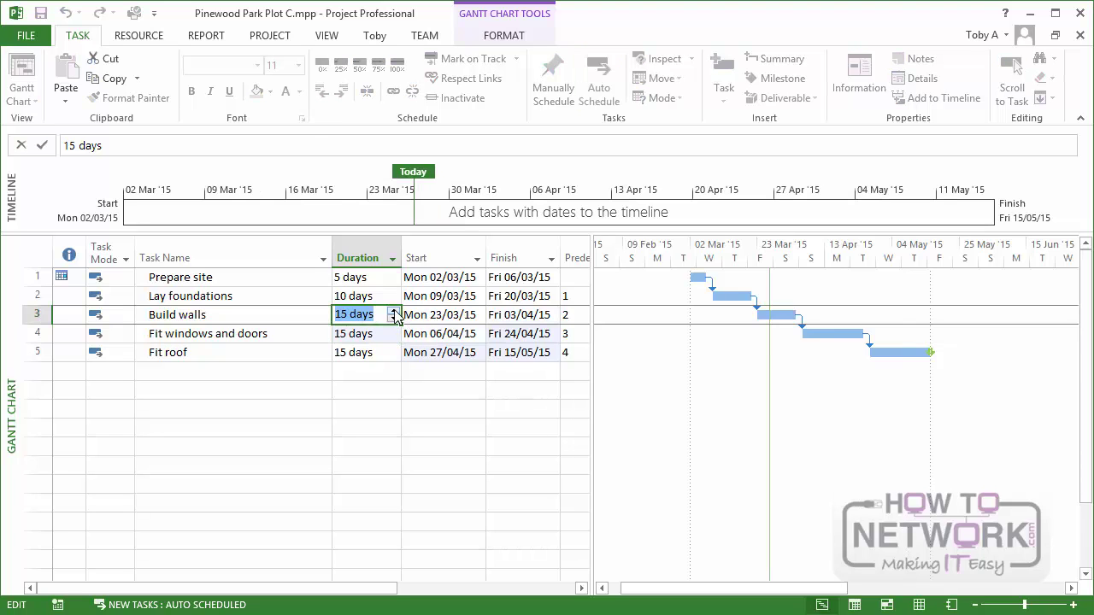
pyautogui.click(330, 295)
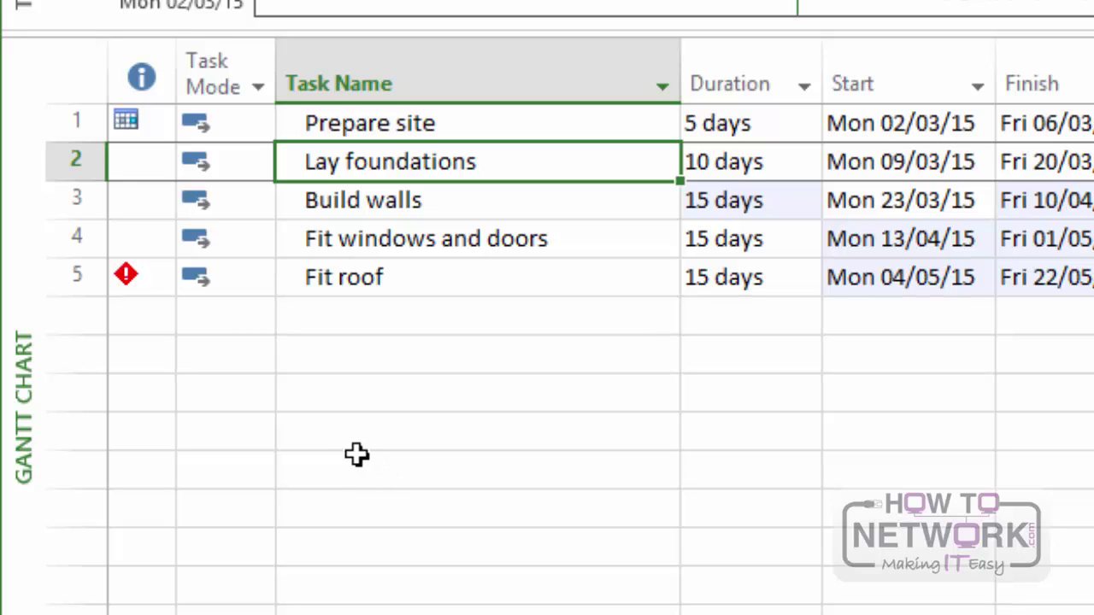
pyautogui.moveTo(127, 270)
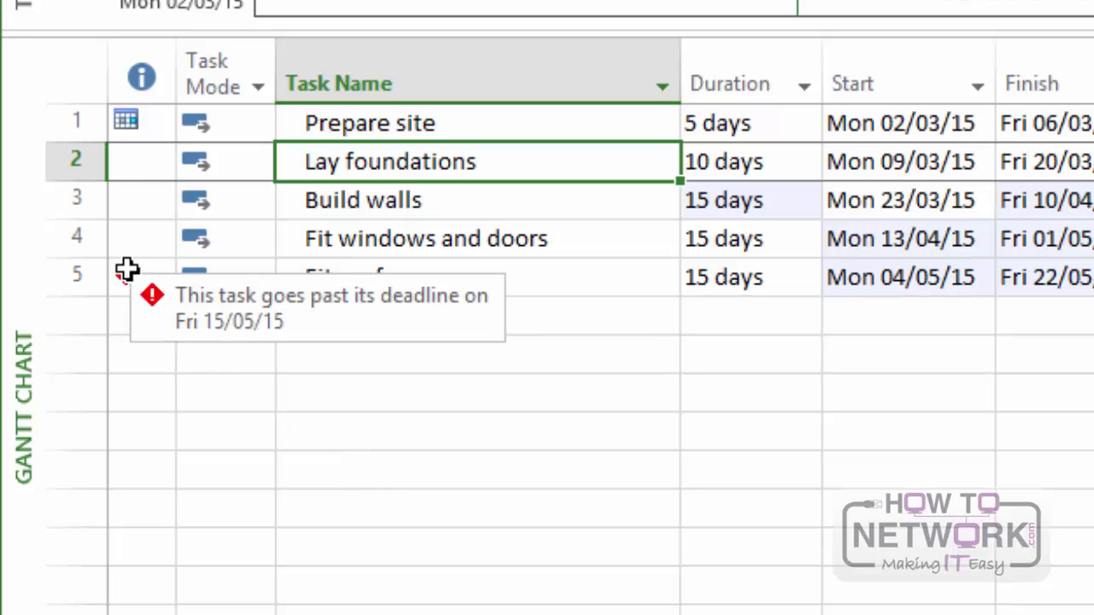